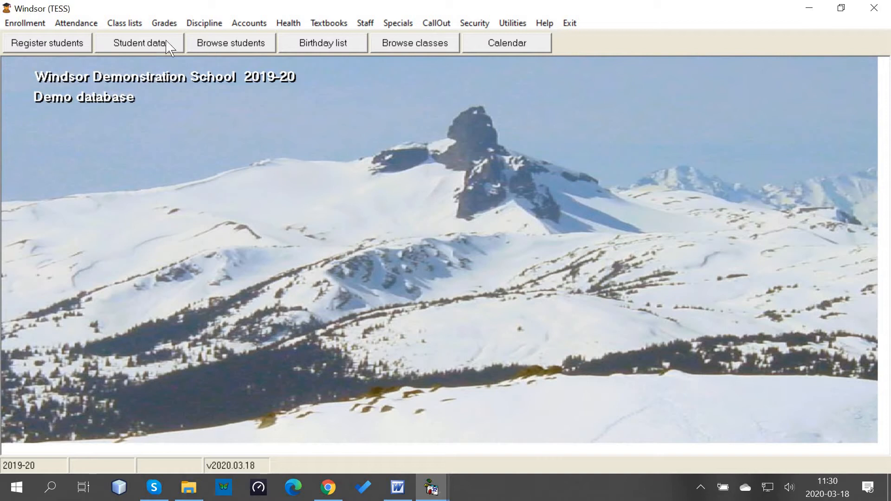
Step: Open the school's setup for terms, days and periods
left_click(125, 25)
mouse_move(153, 96)
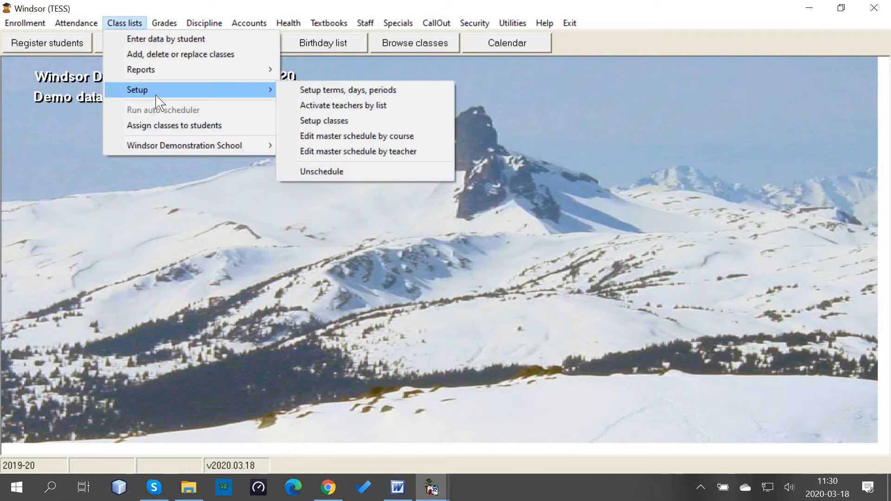
left_click(382, 93)
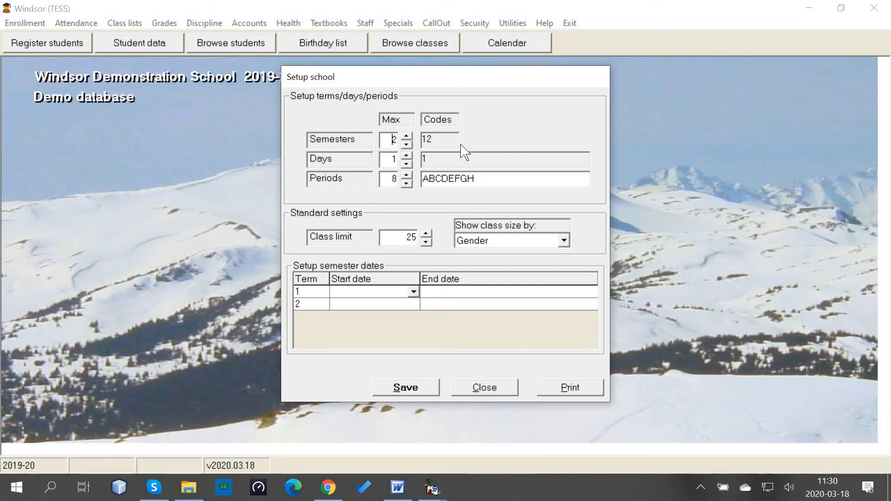
mouse_move(388, 142)
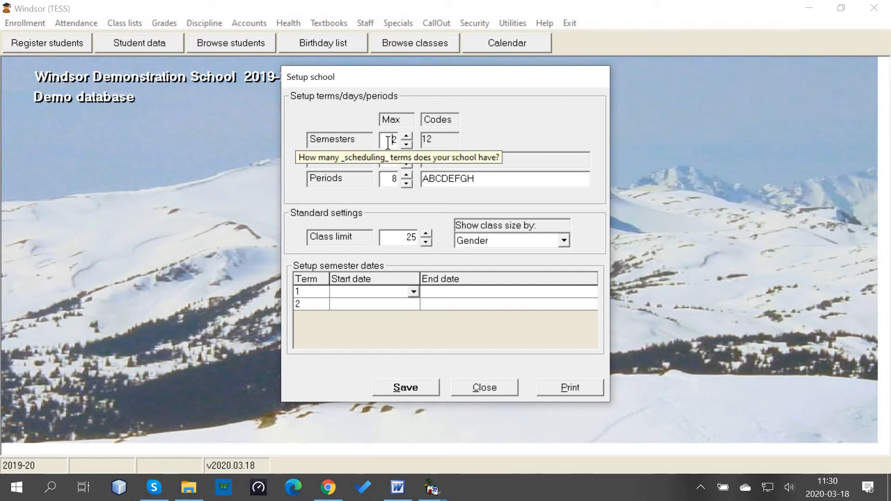
Step: Try a setup with 4 quarters, then return the number of terms to 2 semesters
left_click(407, 136)
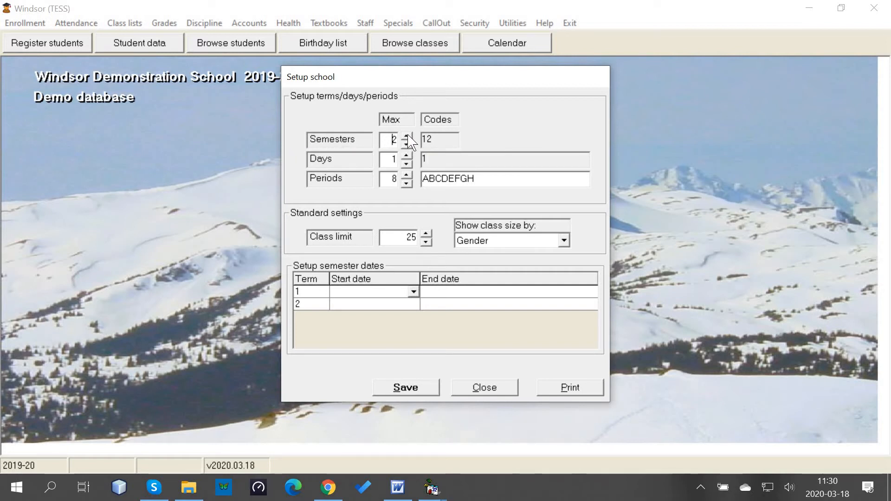
left_click(407, 137)
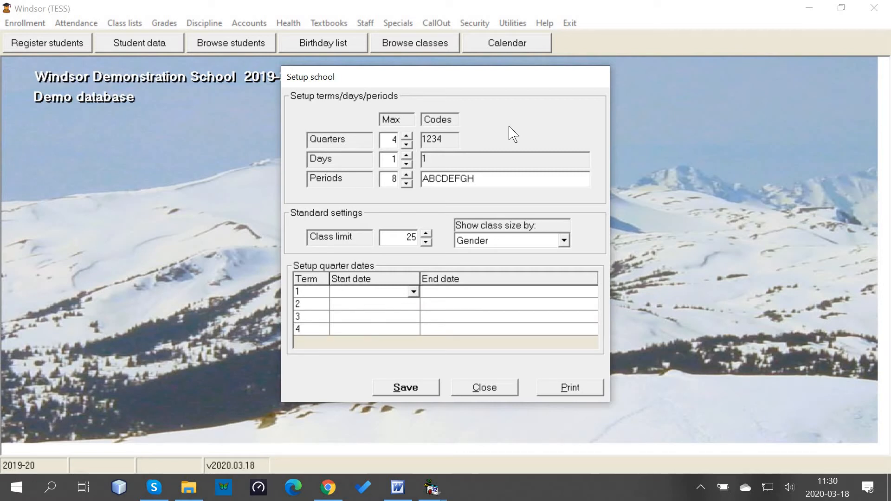
left_click(406, 144)
left_click(407, 144)
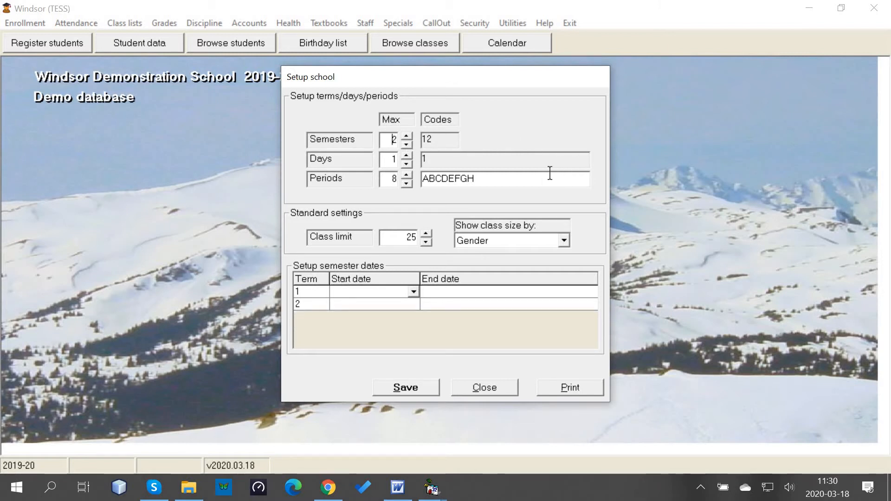
Step: Review the period codes, class limit and semester dates, then close the school setup without saving
key("alt+Tab")
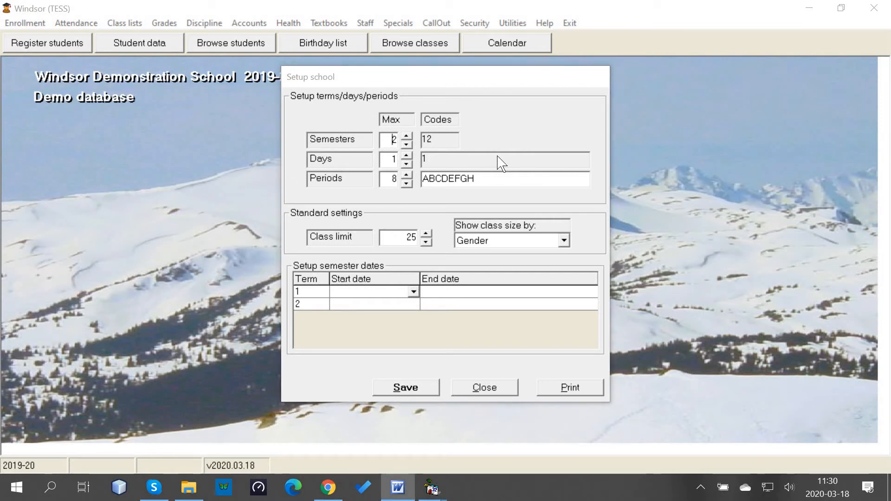
key("alt+Tab")
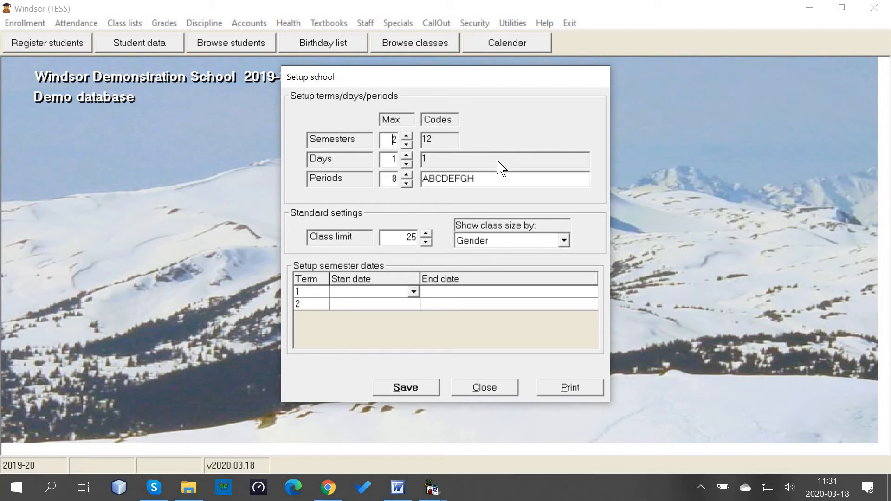
left_click(495, 178)
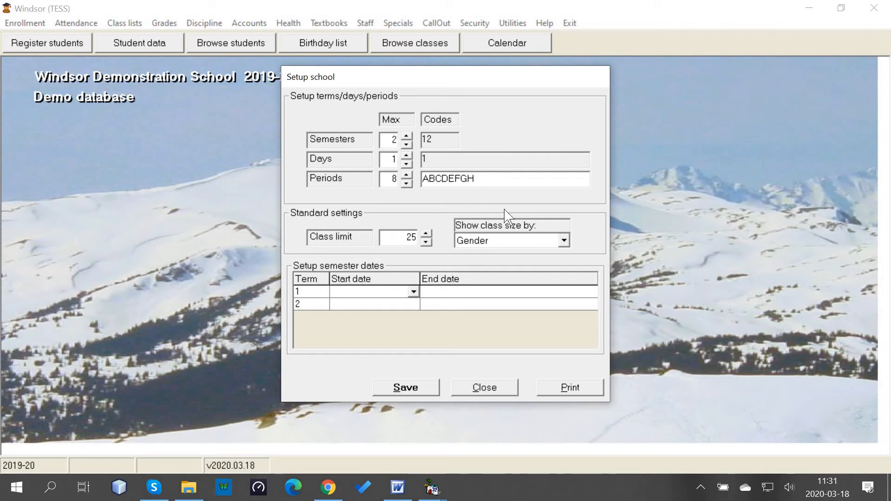
left_click(401, 237)
left_click(401, 237)
left_click(372, 289)
key("alt+Tab")
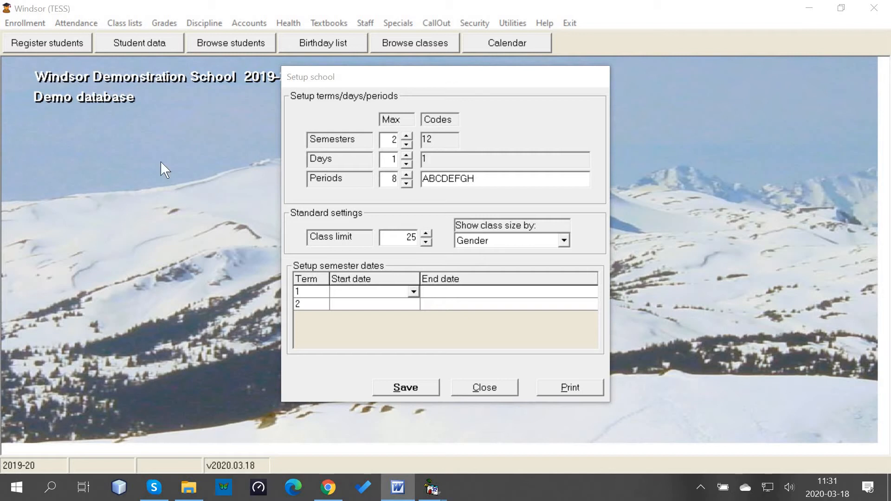
left_click(472, 390)
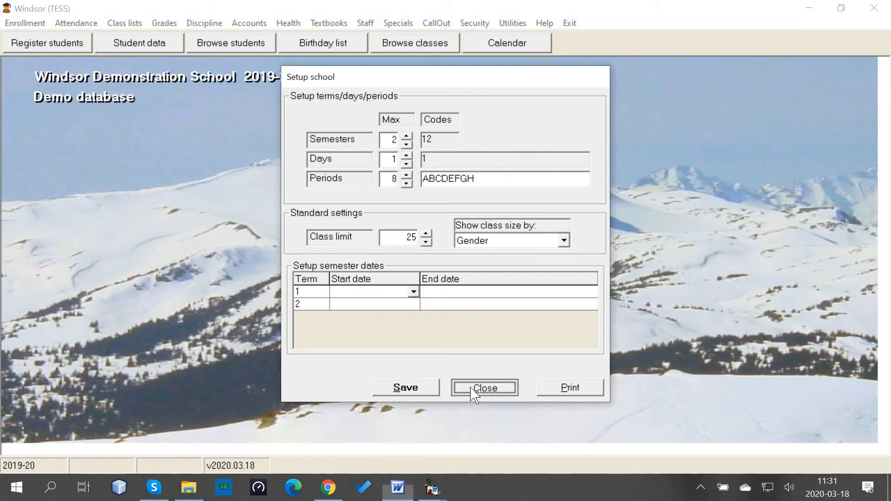
Step: Open the class setup and load the English 10 course from the course list
left_click(121, 24)
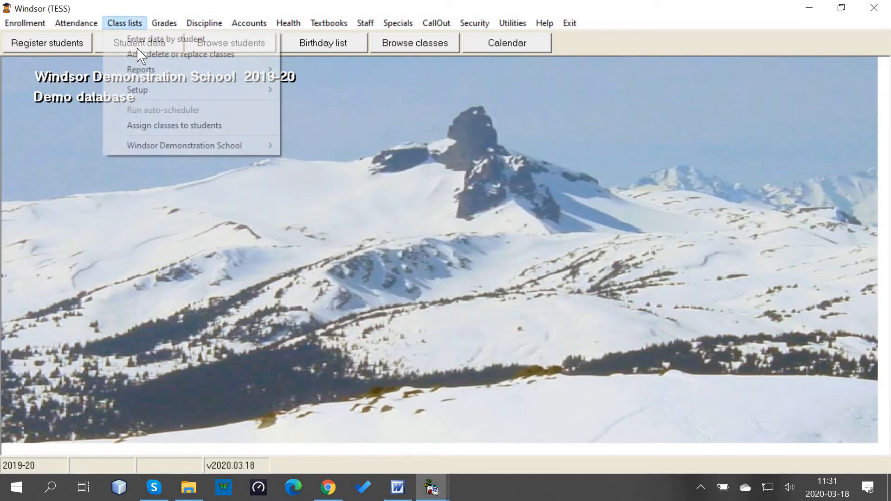
mouse_move(184, 99)
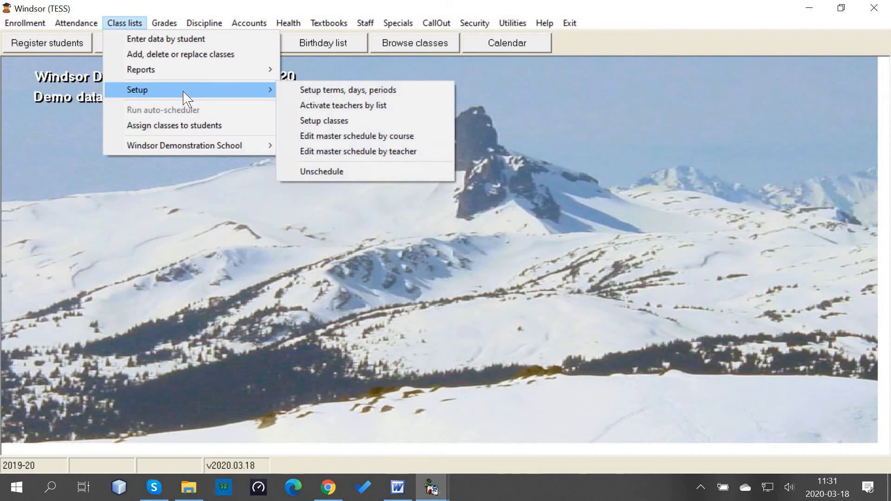
left_click(357, 128)
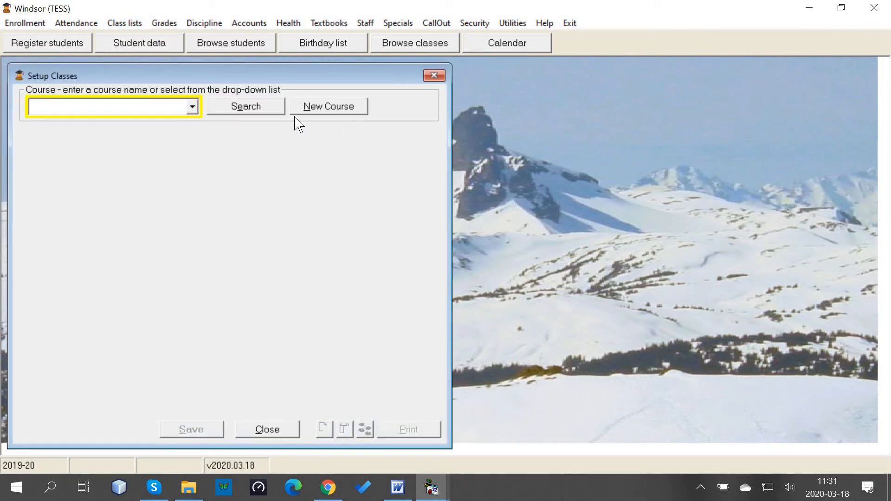
left_click(192, 107)
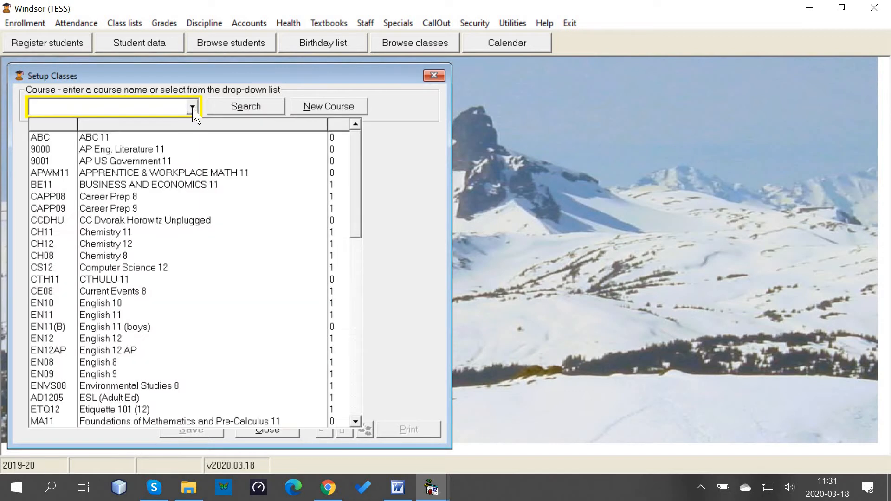
left_click(120, 302)
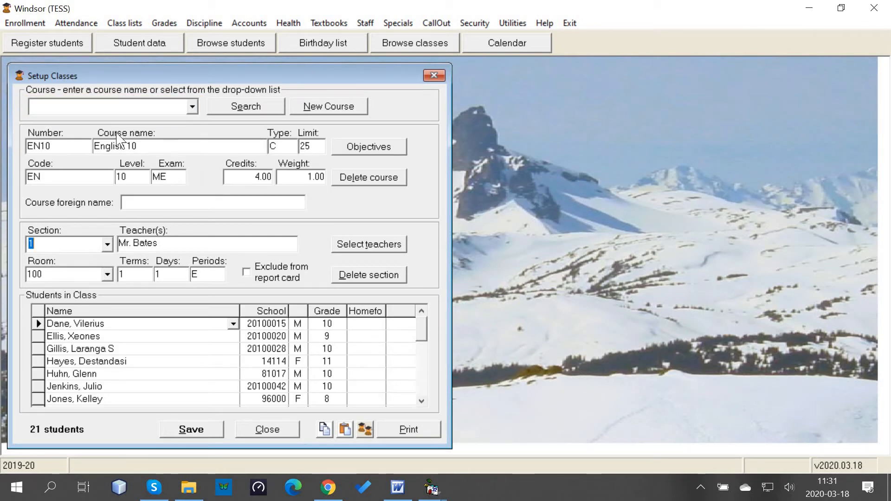
Step: Search the courses for "ma" and load Math 10
left_click(61, 106)
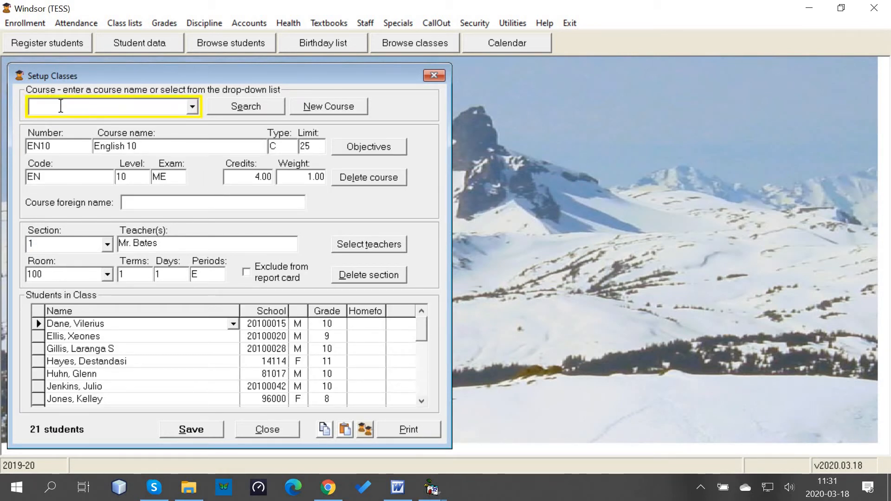
type("ma")
key("Return")
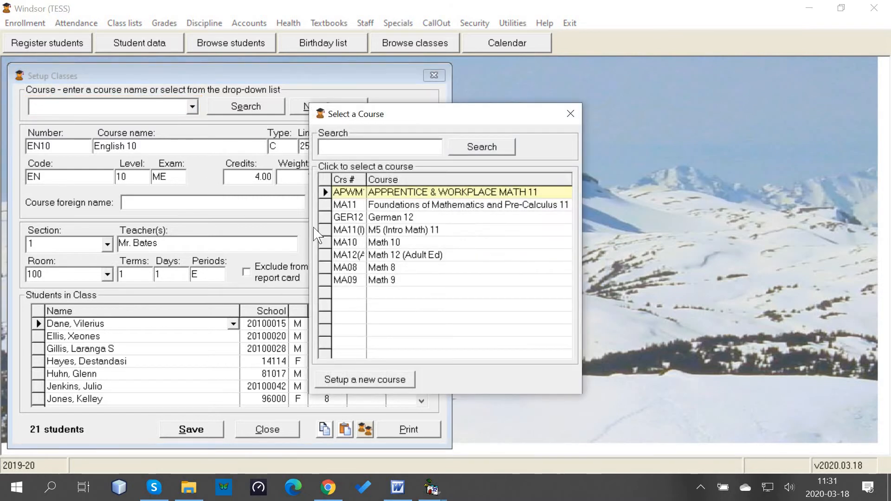
left_click(396, 241)
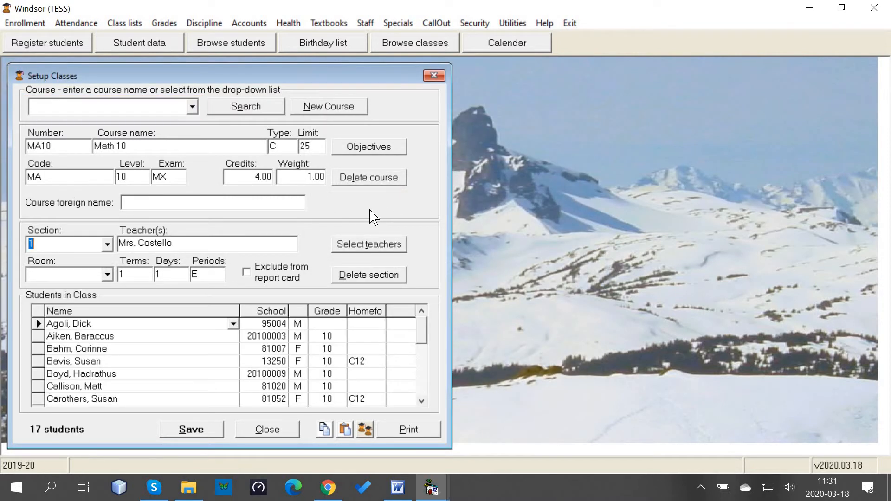
key("alt+Tab")
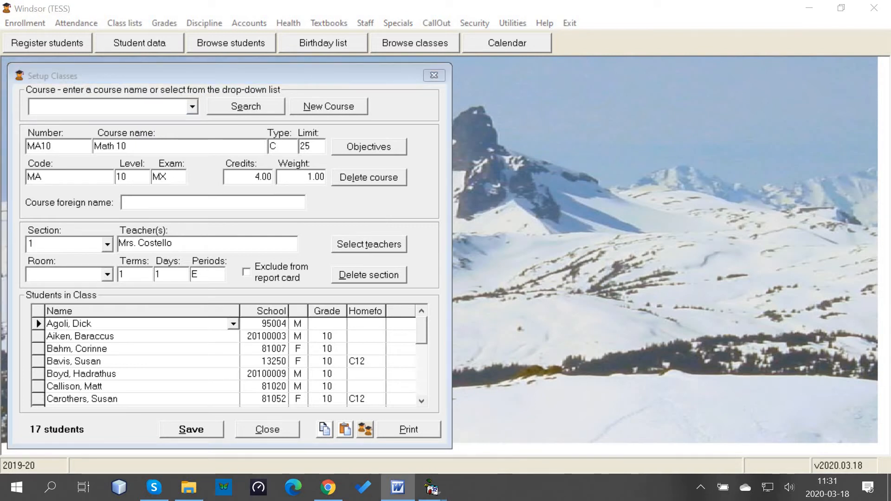
Step: Start a new course with the number ECON10 and the name Economics 10
left_click(330, 107)
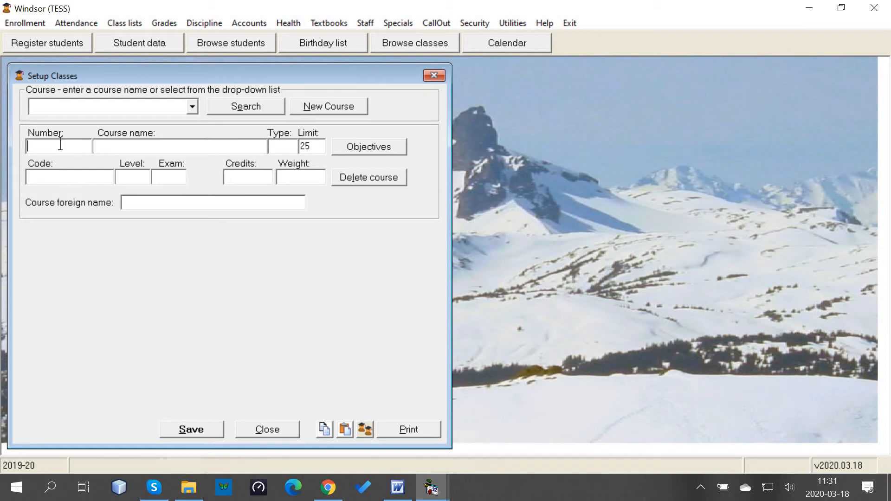
type("ECON10")
key("Tab")
type("Ec")
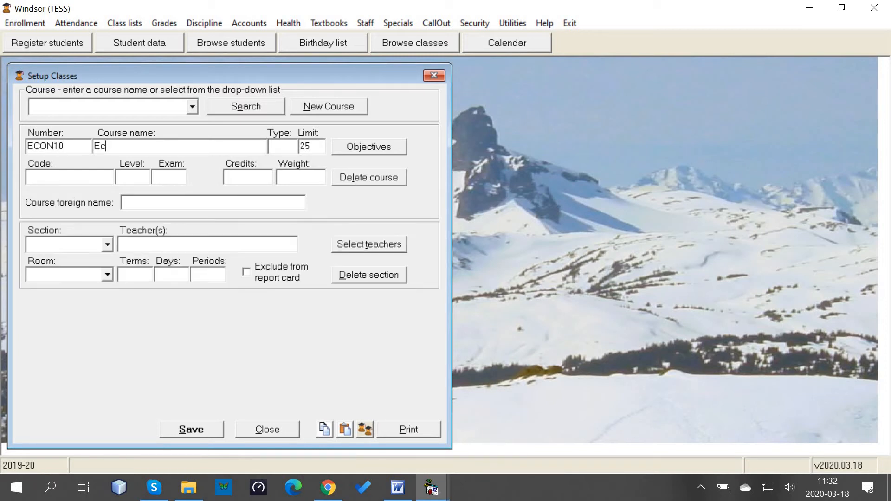
type("onomics 10")
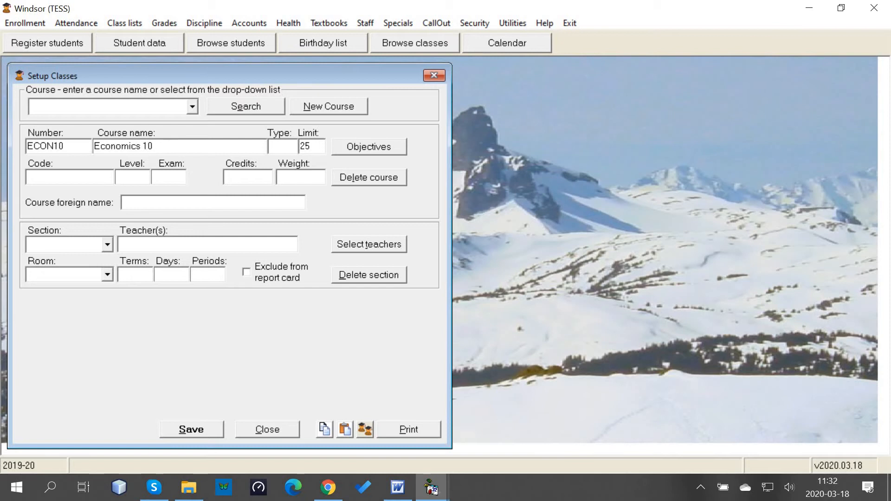
key("alt+Tab")
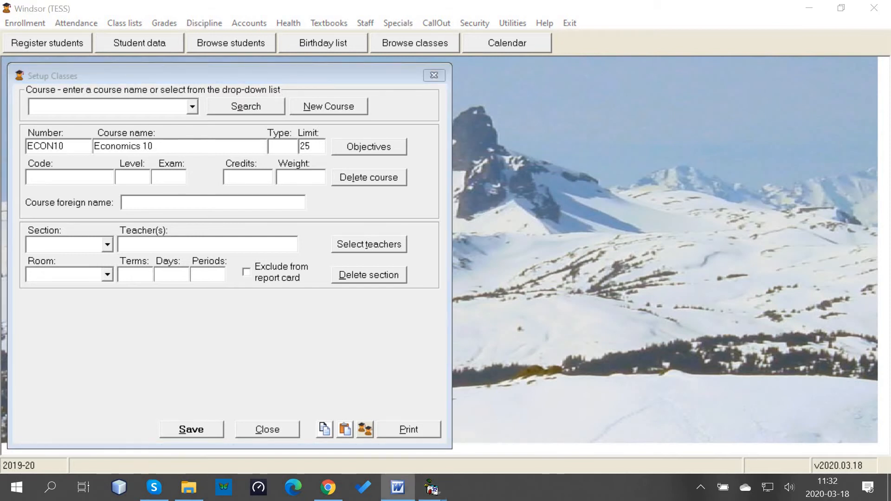
Step: Set the Economics 10 course type to O and its class limit to 22
left_click(243, 181)
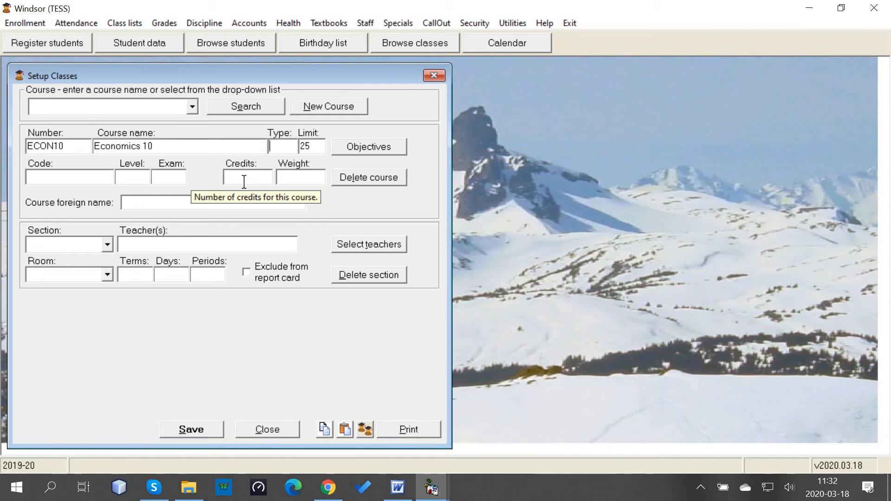
type("O")
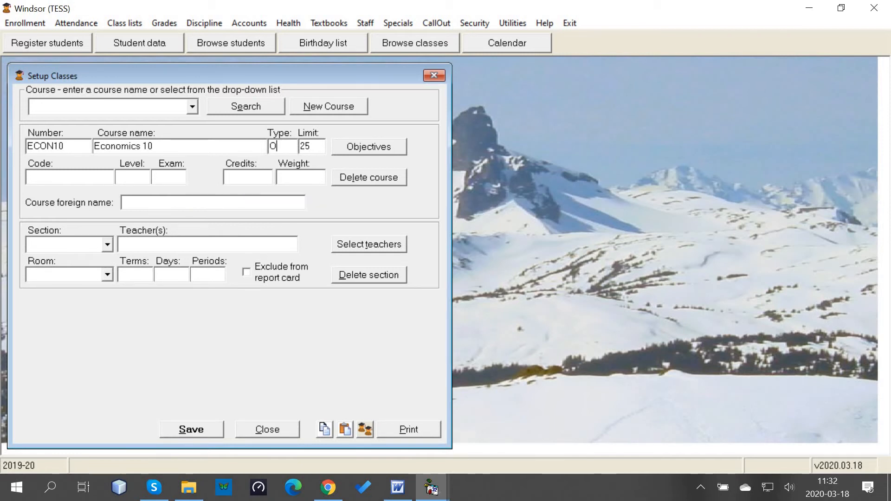
double_click(315, 146)
type("22")
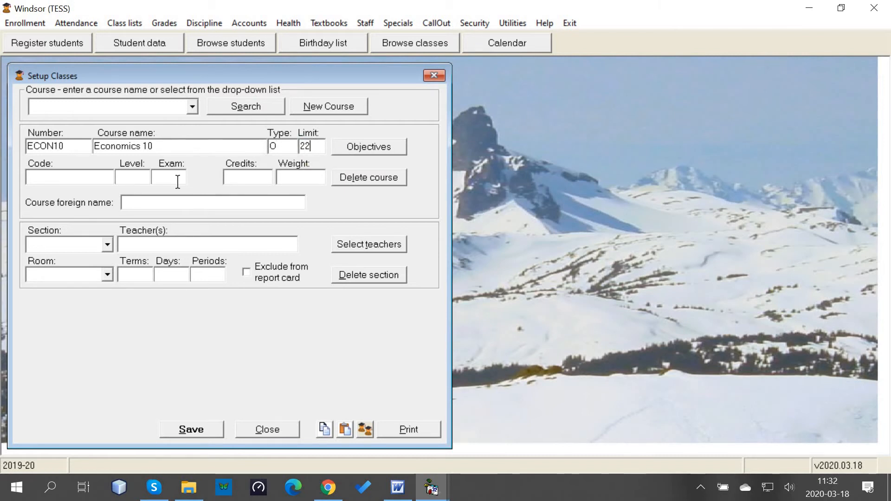
Step: Enter ECON as the course code, 10 as the level and MX as the exam
left_click(88, 178)
type("ECON")
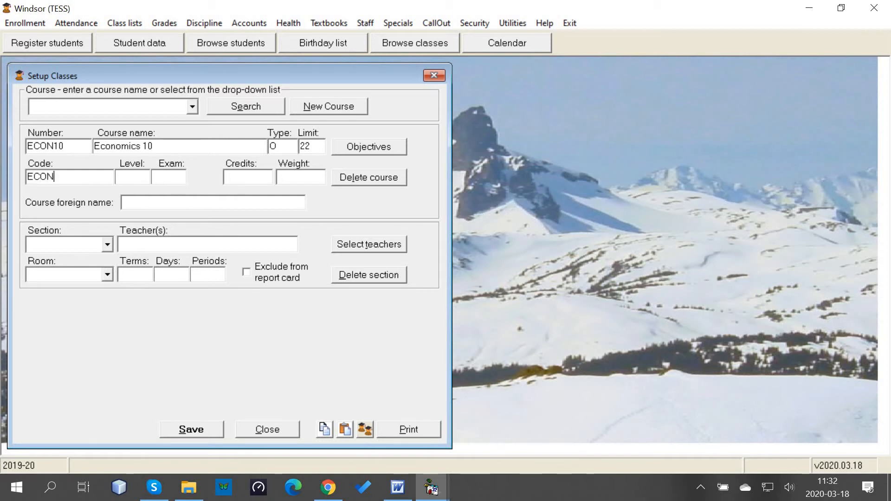
key("Tab")
type("10")
key("Tab")
type("MX")
key("alt+Tab")
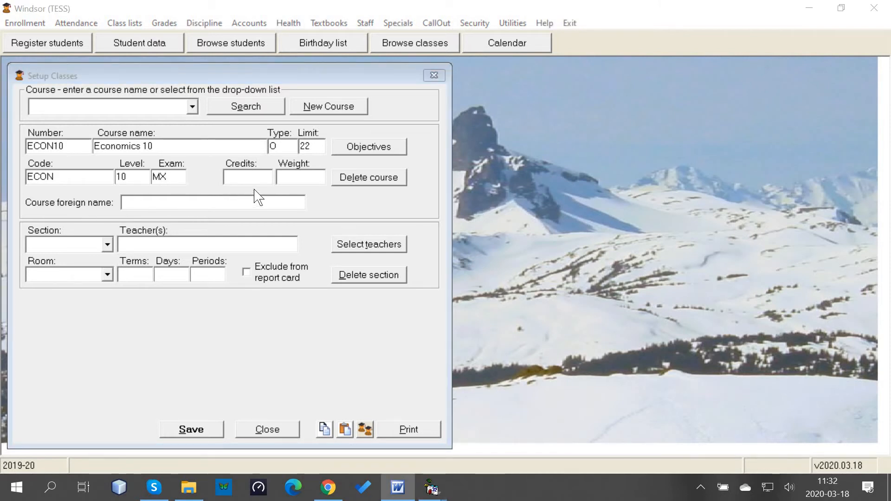
Step: Set the course to 4 credits with a weight of 1, leaving the foreign name blank
left_click(255, 176)
type("4")
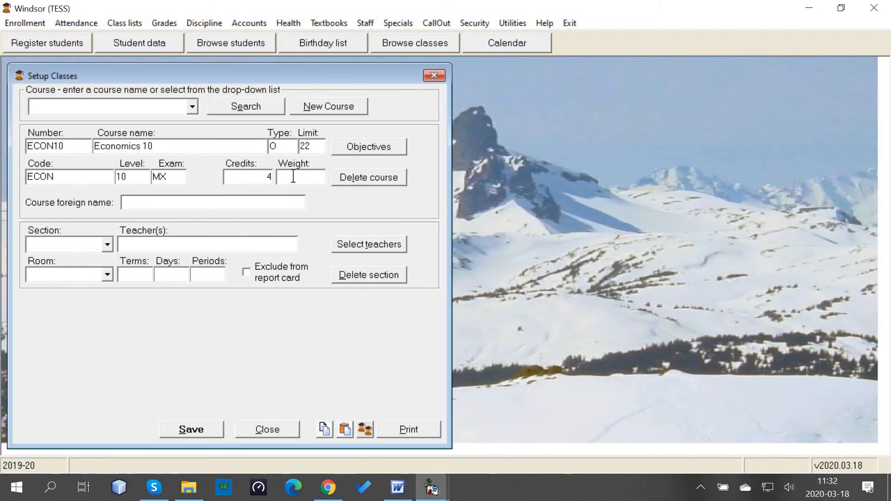
left_click(293, 176)
left_click(283, 205)
Step: Create section 1 of Economics 10 and assign it the ninth teacher in the teacher list
left_click(75, 246)
type("1")
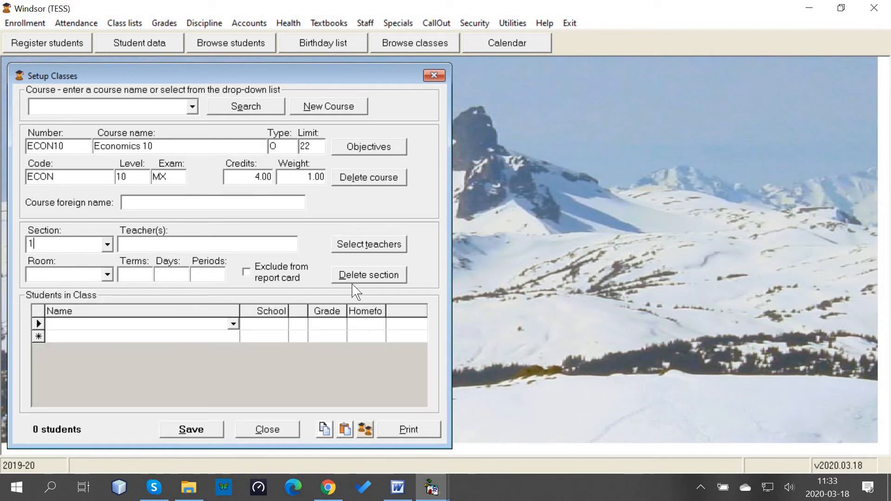
key("Tab")
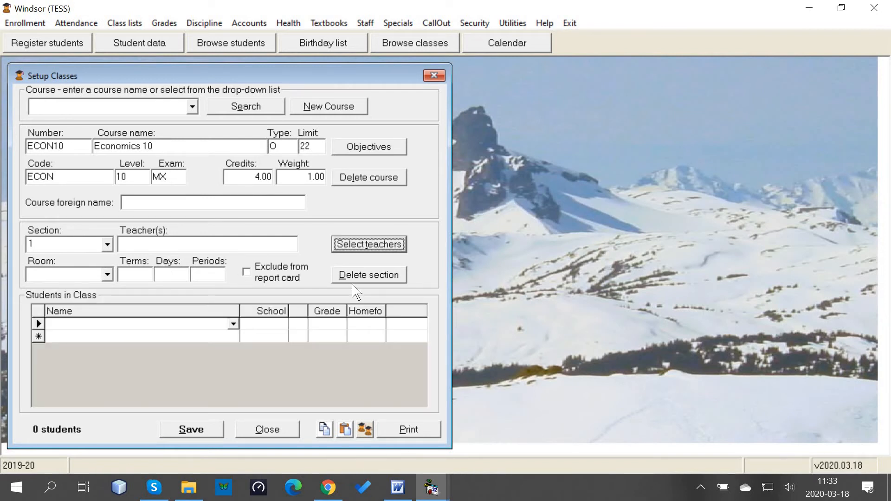
left_click(369, 246)
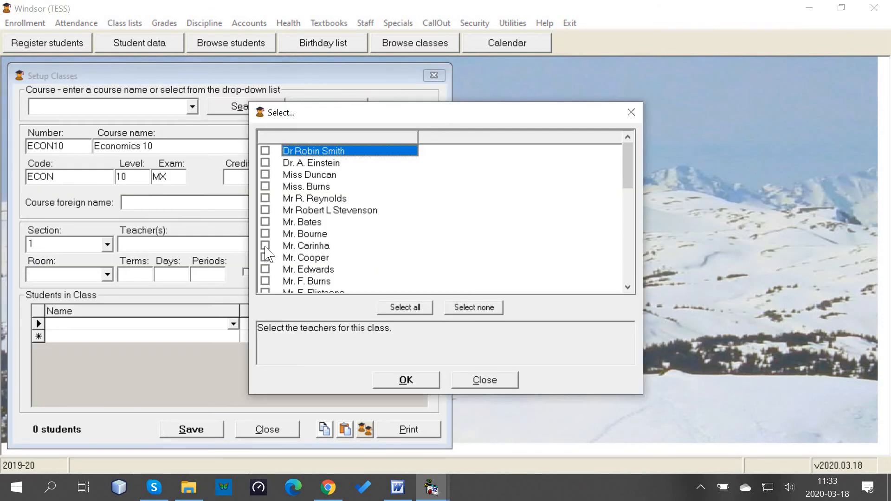
left_click(265, 245)
left_click(395, 381)
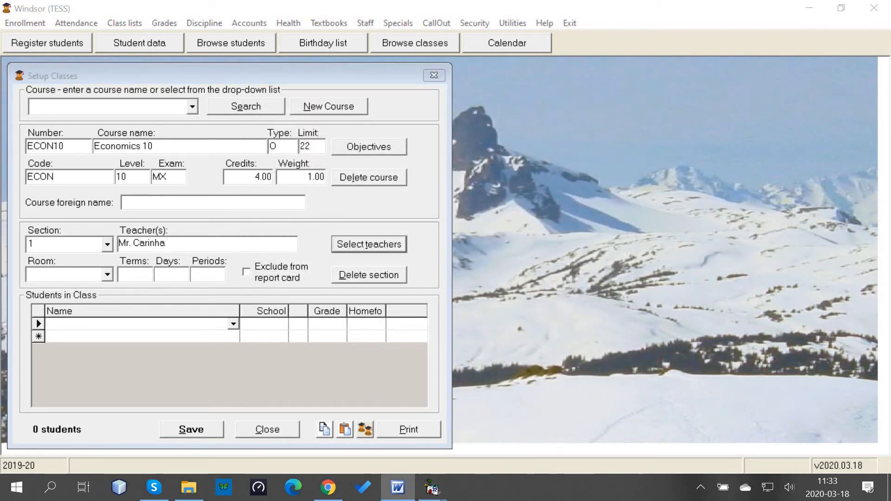
Step: Assign room 105 to section 1 of Economics 10, with terms set to 12 and days set to 1
left_click(70, 272)
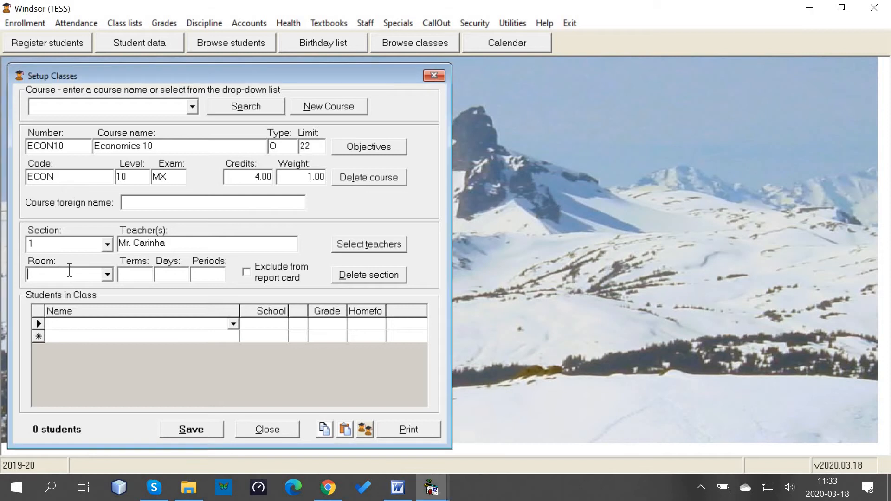
left_click(108, 274)
left_click(59, 347)
left_click(137, 275)
type("12")
key("Tab")
type("1")
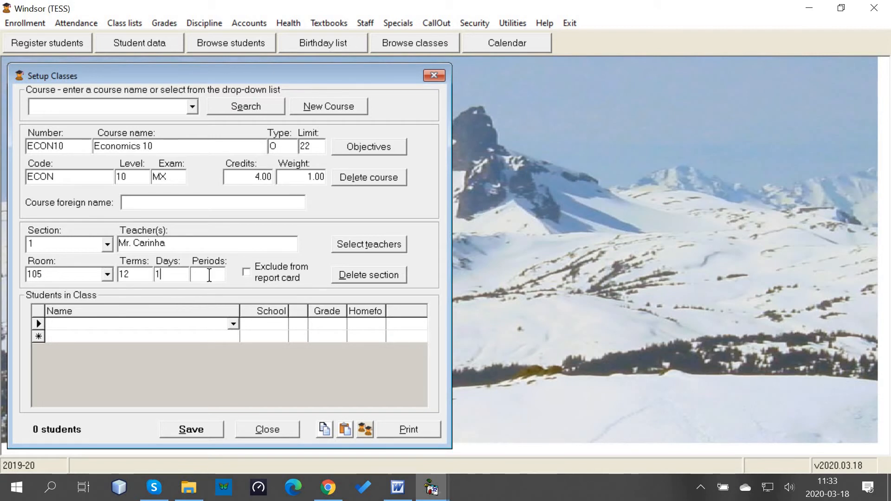
Step: Set the period of Economics 10 section 1 to C
left_click(209, 275)
type("C")
key("BackSpace")
type("AB")
key("BackSpace")
key("BackSpace")
key("alt+Tab")
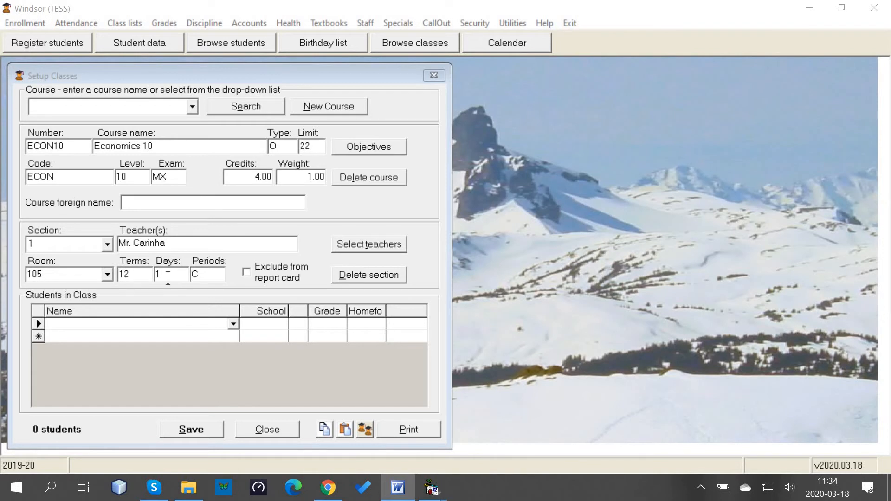
Step: Add two students to the class by surname, picking the seventh match in the search results for the second one
left_click(145, 326)
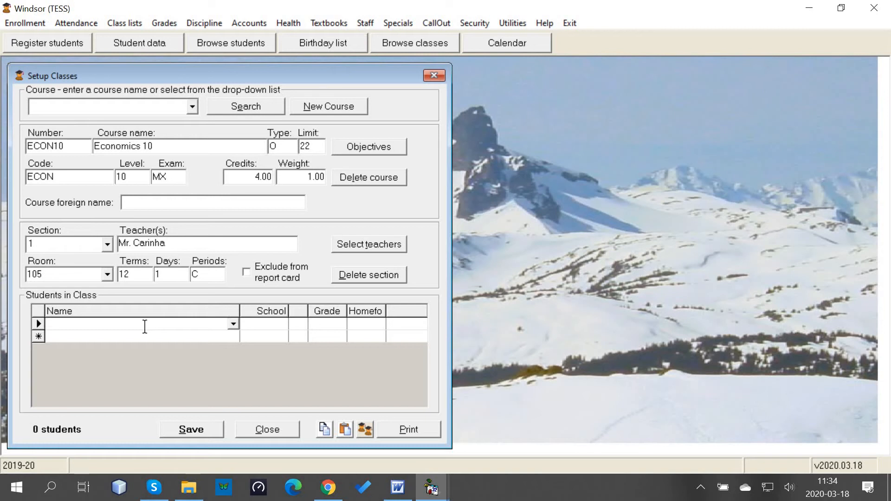
type("pons")
key("Return")
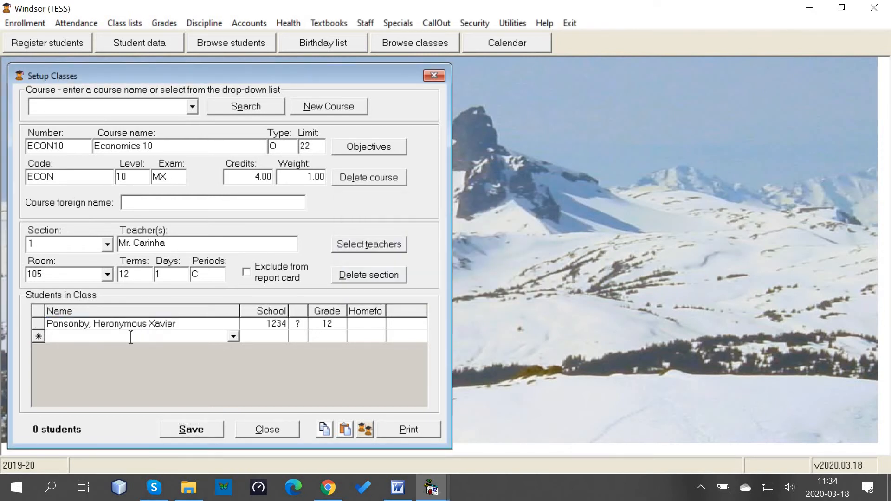
type("nalor")
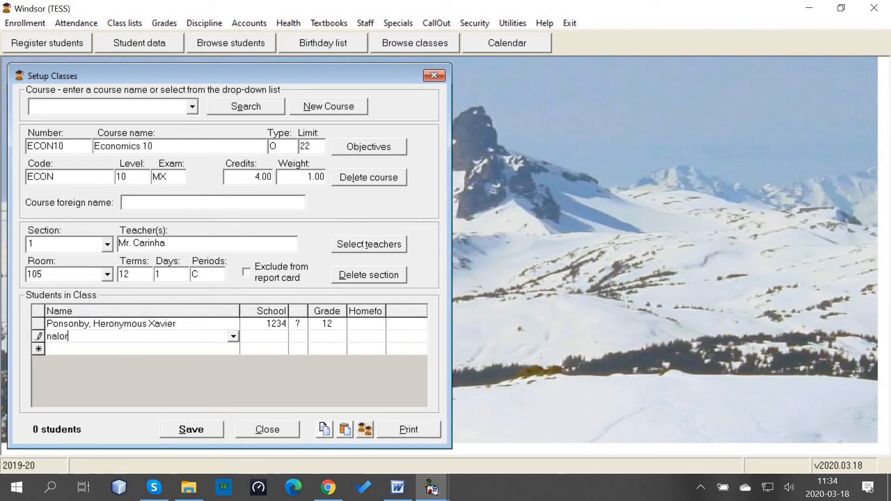
key("Return")
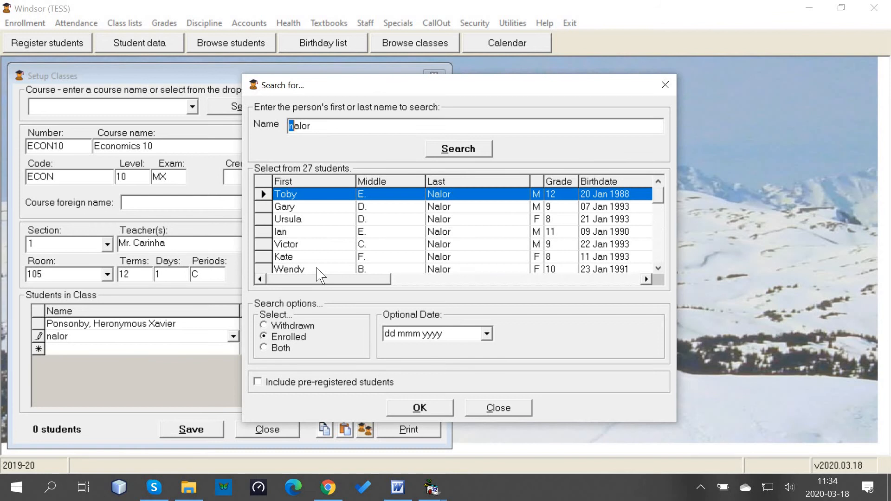
left_click(318, 269)
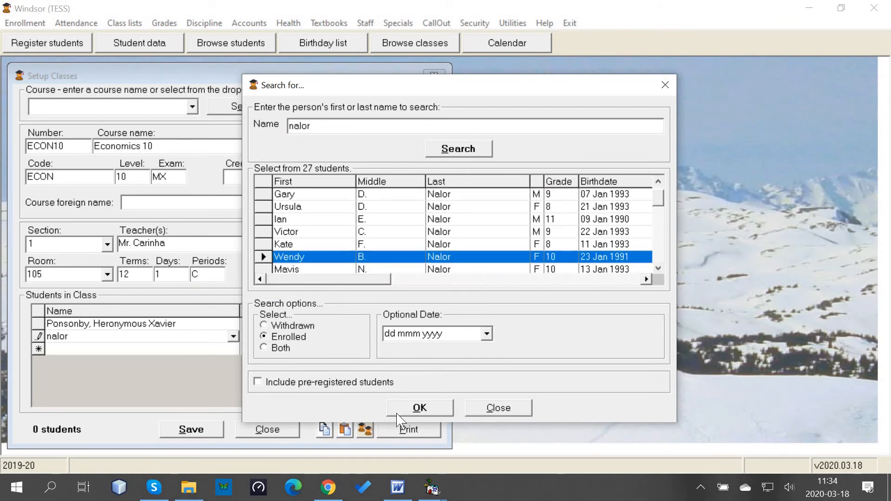
left_click(403, 409)
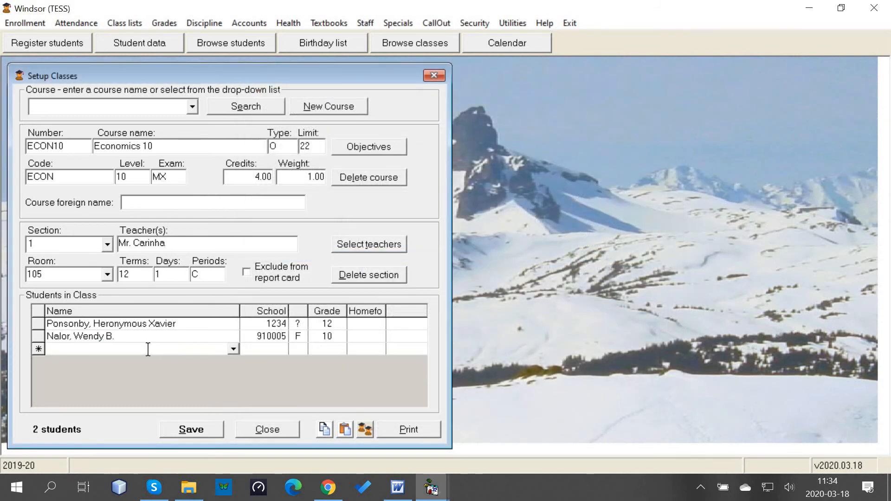
Step: Add three more students to the class by entering their student numbers, and save the class
type("95")
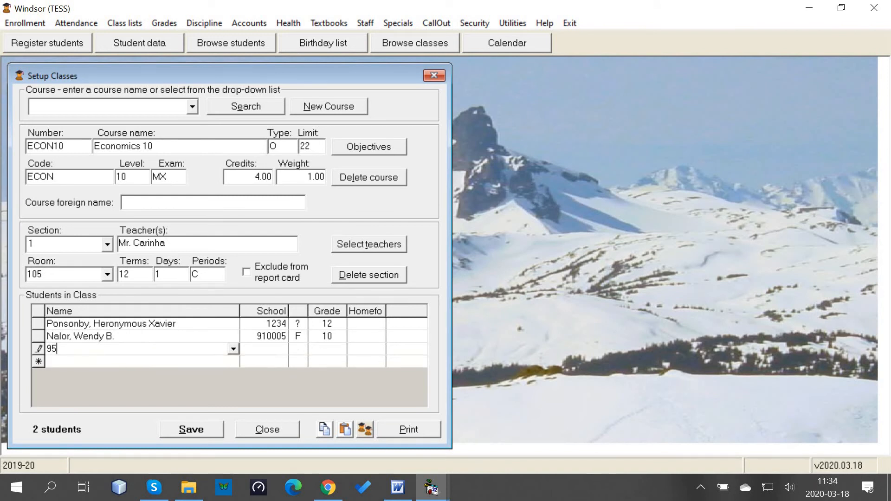
type("001")
key("Return")
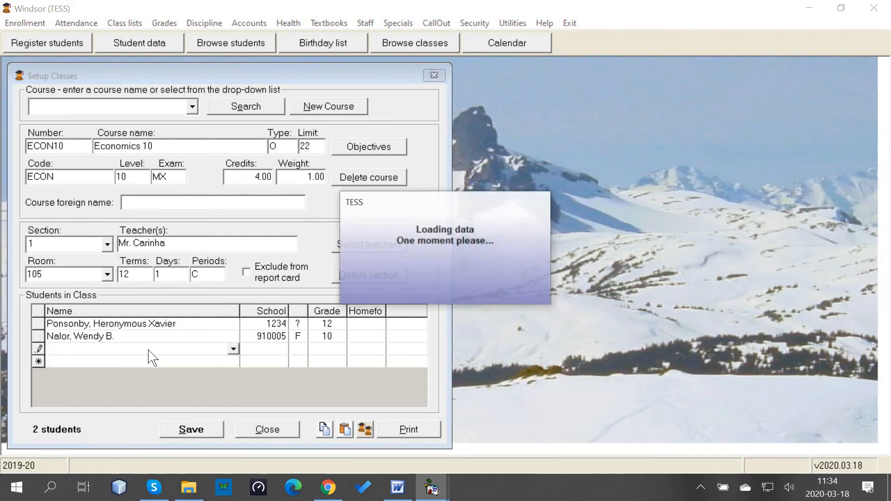
type("88001")
key("Return")
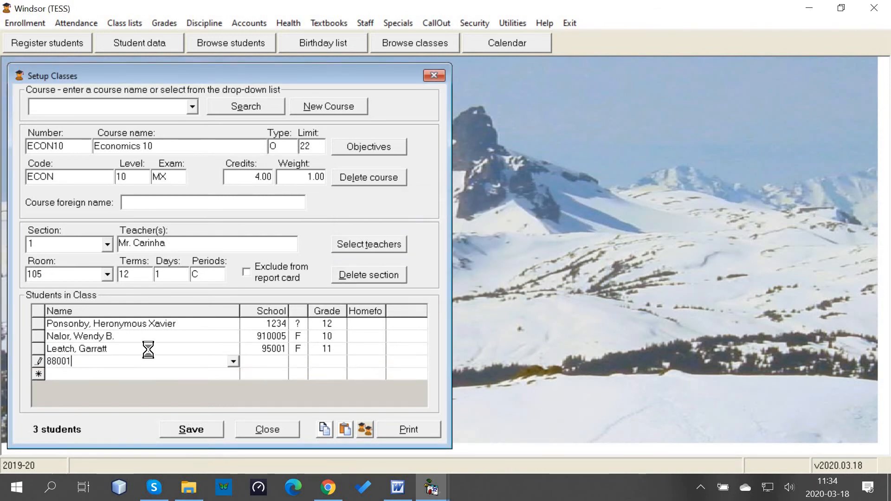
type("9")
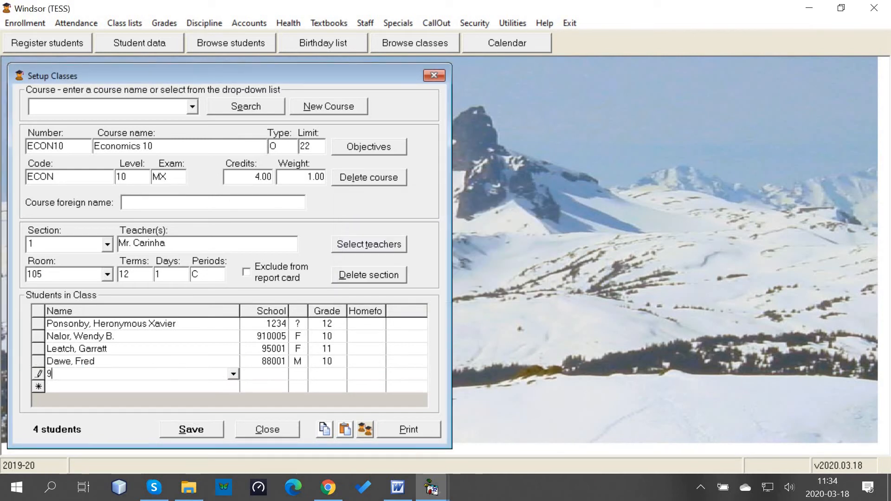
type("5002")
key("Return")
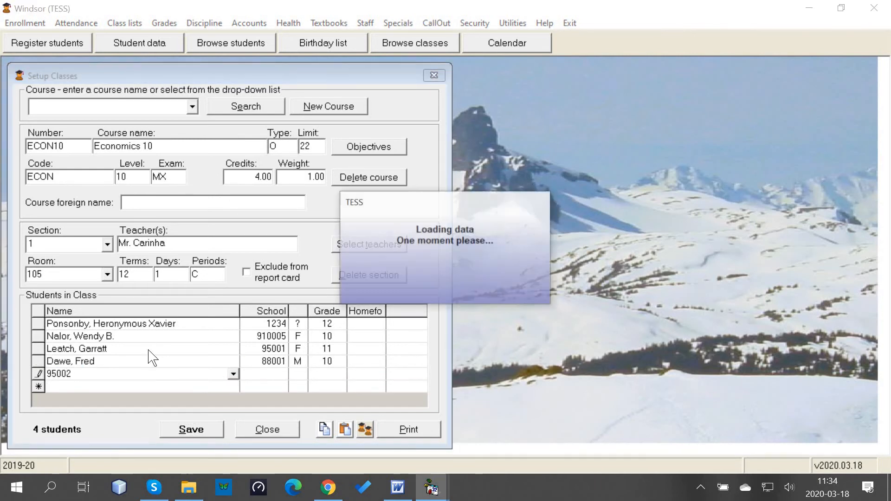
key("alt+Tab")
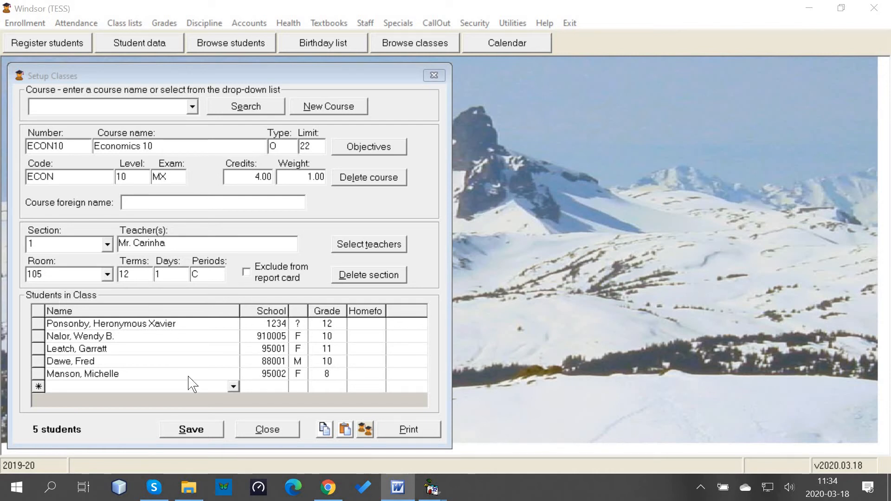
left_click(202, 424)
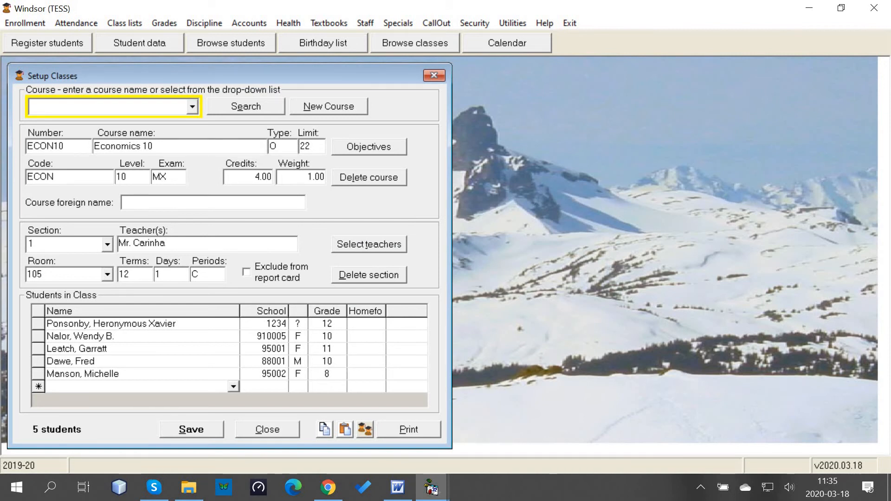
Step: Remove the third student from the Economics 10 class list
left_click(37, 350)
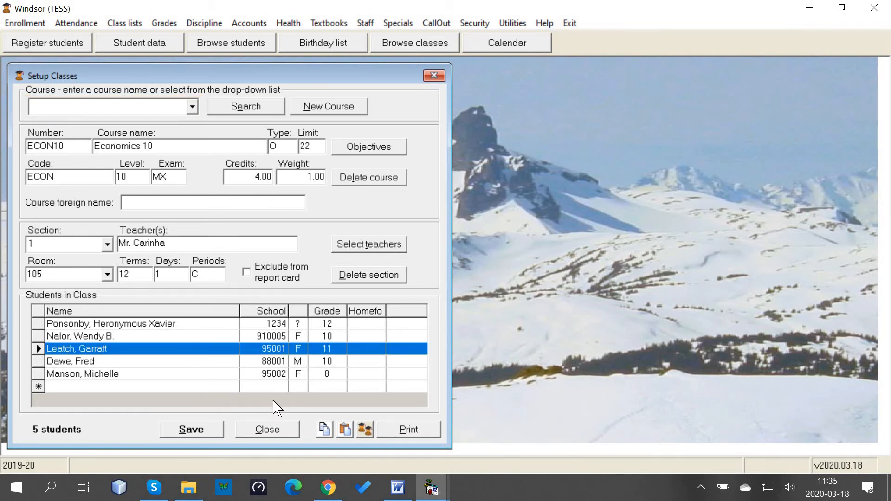
key("Delete")
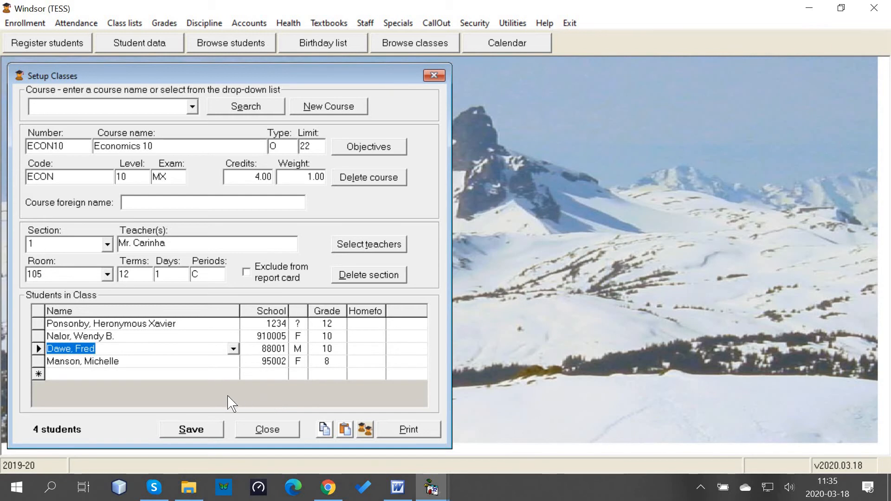
Step: Add two further students by their student numbers at the end of the class list and save the class
left_click(139, 374)
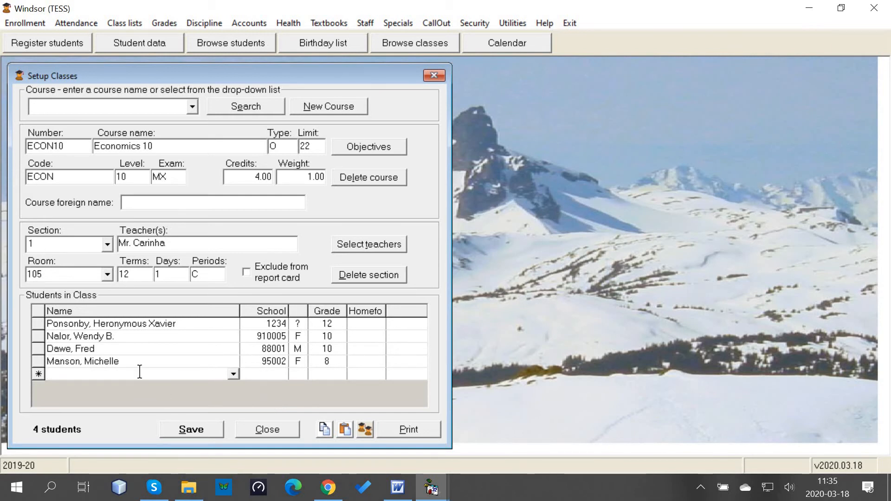
type("94001")
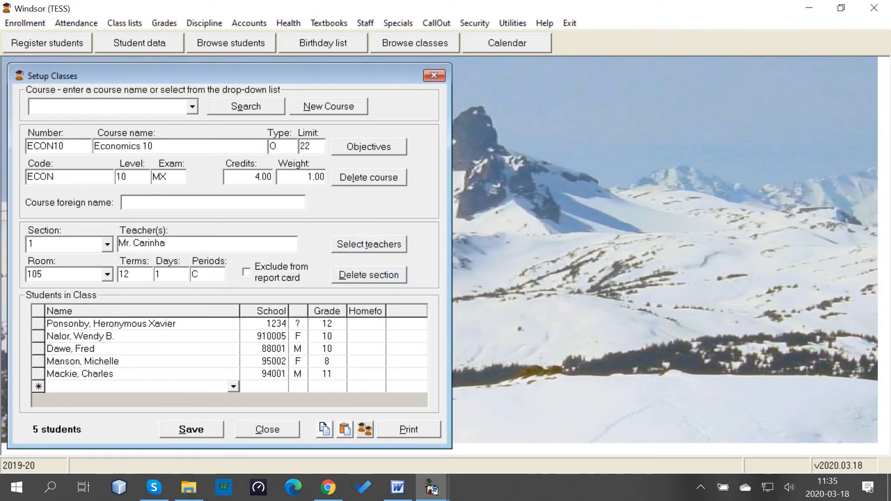
type("98001")
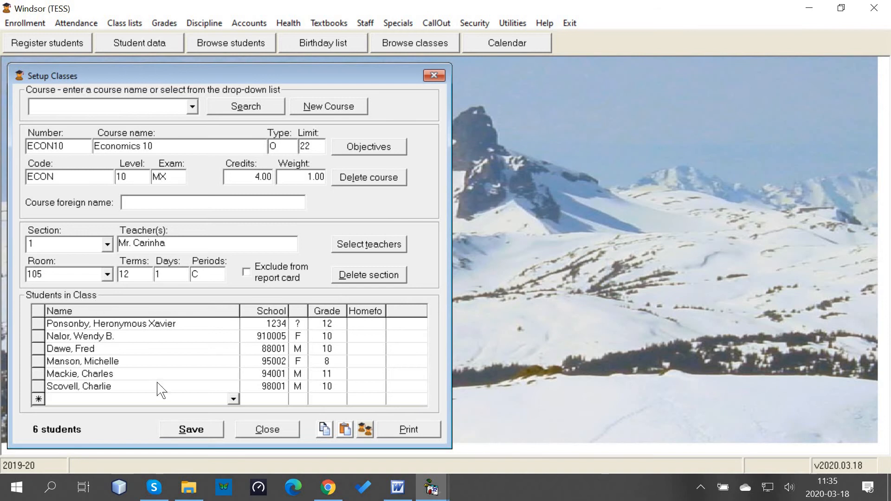
left_click(191, 430)
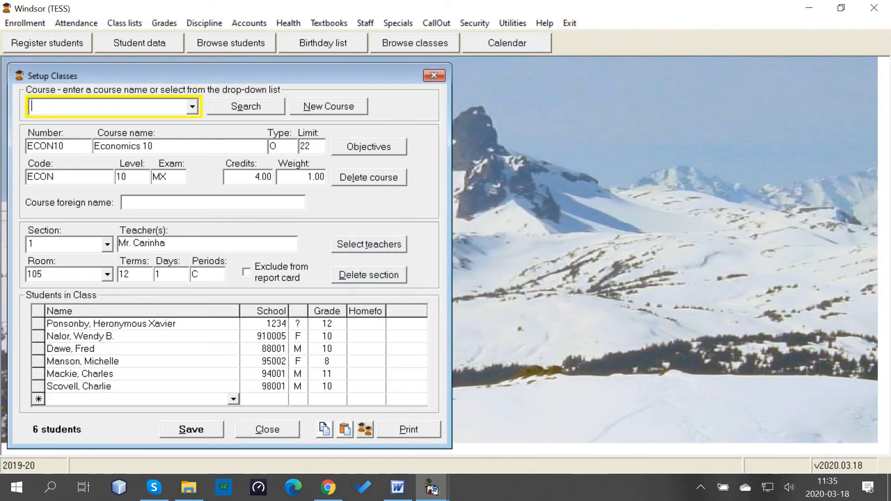
Step: Copy the Economics 10 students for use in another class and open the French 10 course (FR10)
key("alt+Tab")
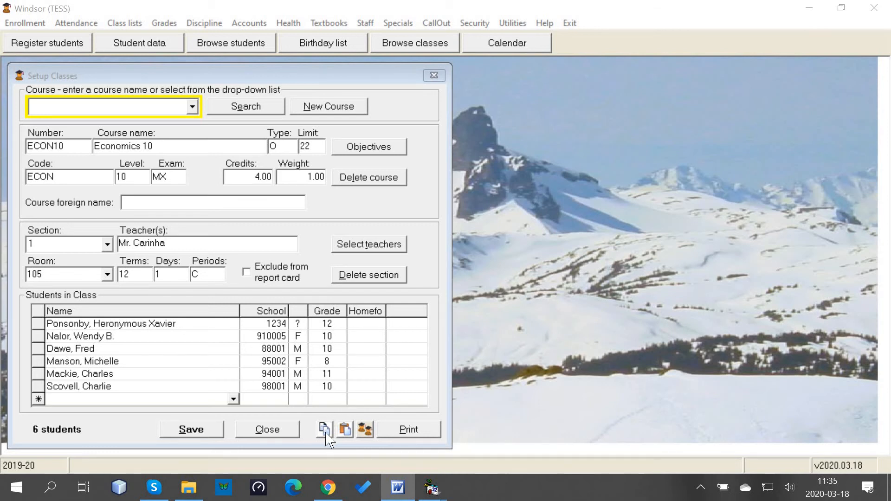
left_click(311, 431)
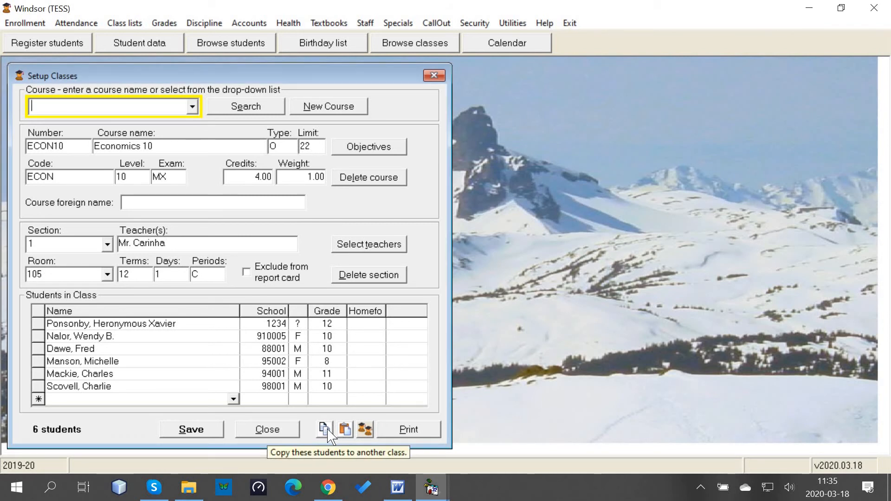
left_click(327, 431)
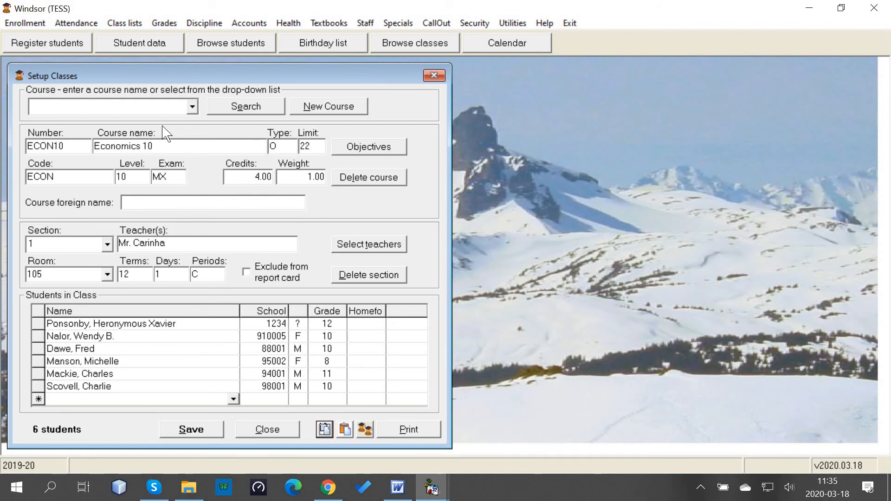
left_click(191, 108)
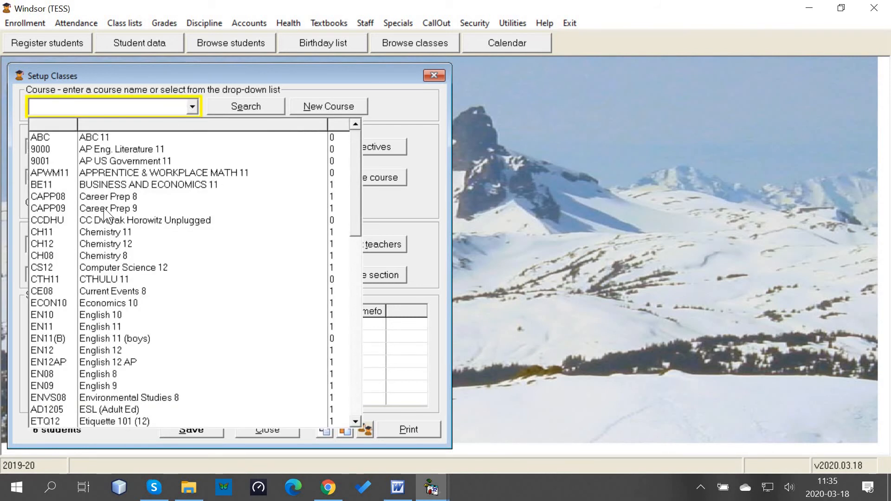
scroll(114, 316, "down", 3)
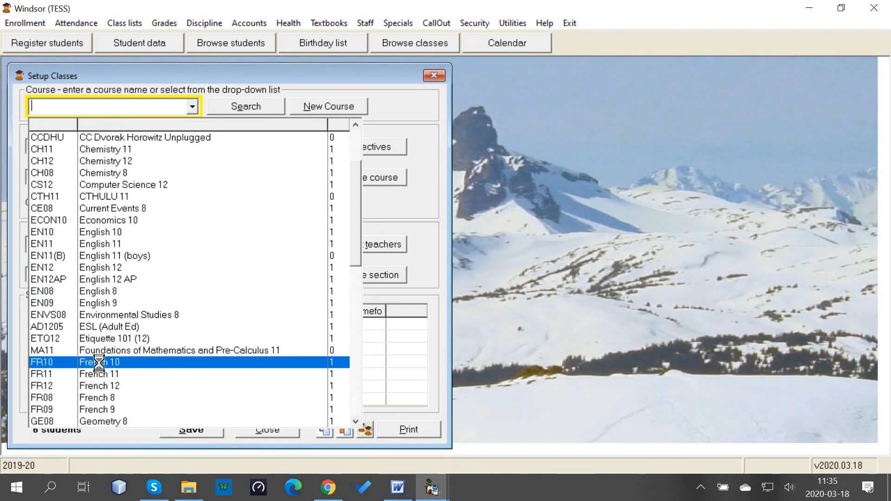
left_click(95, 362)
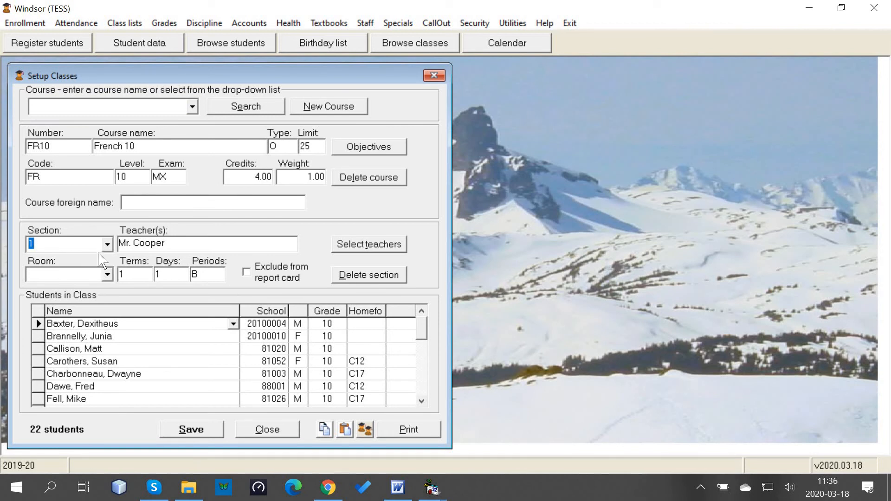
Step: Create section 6 of French 10 and assign it the ninth teacher in the teacher list
left_click(108, 244)
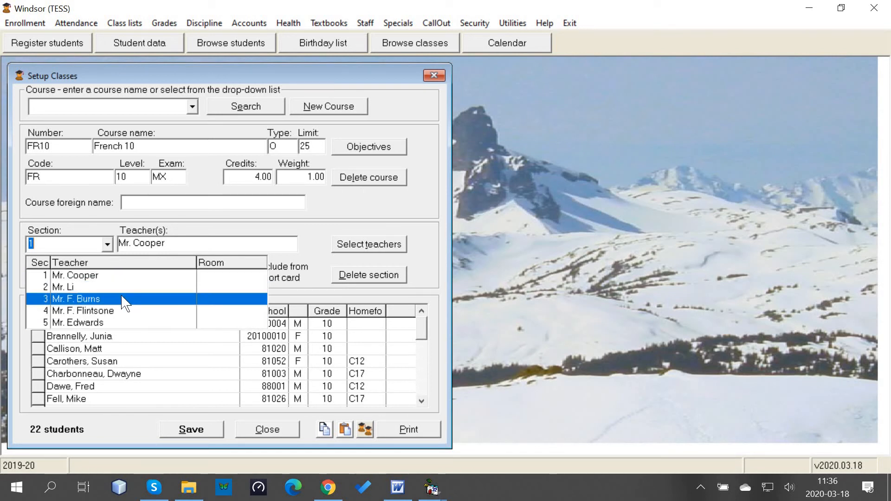
left_click(73, 244)
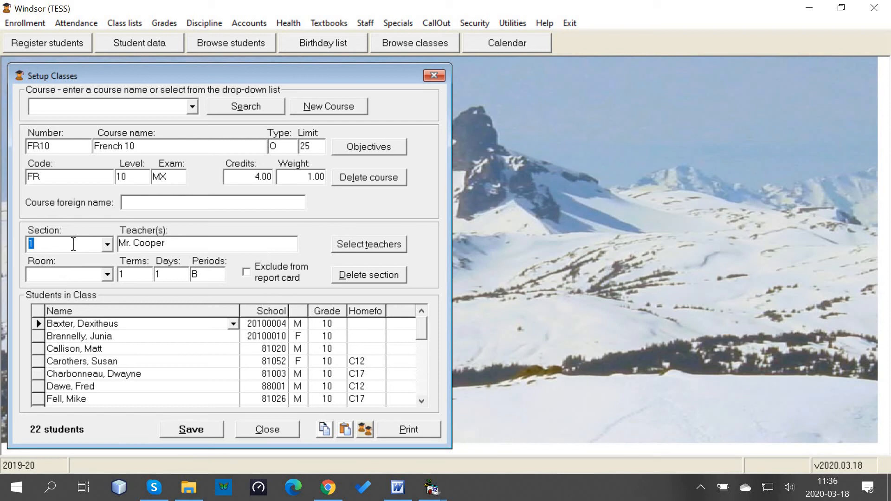
type("6")
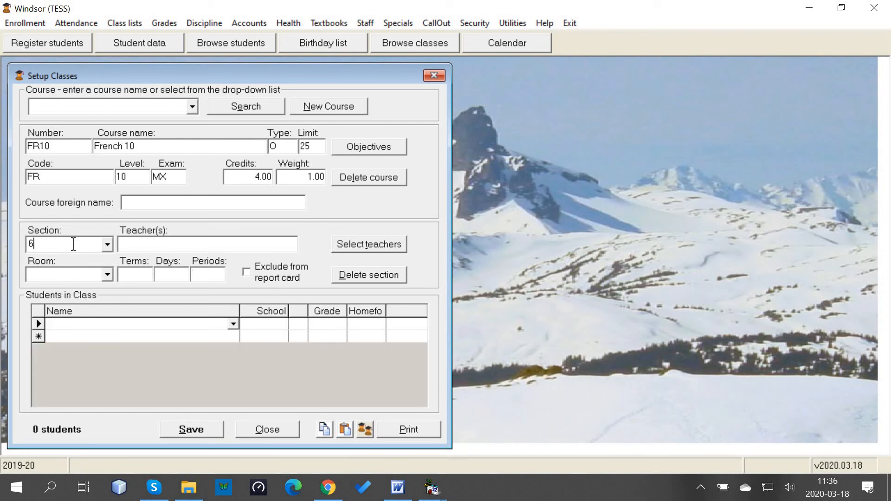
left_click(367, 247)
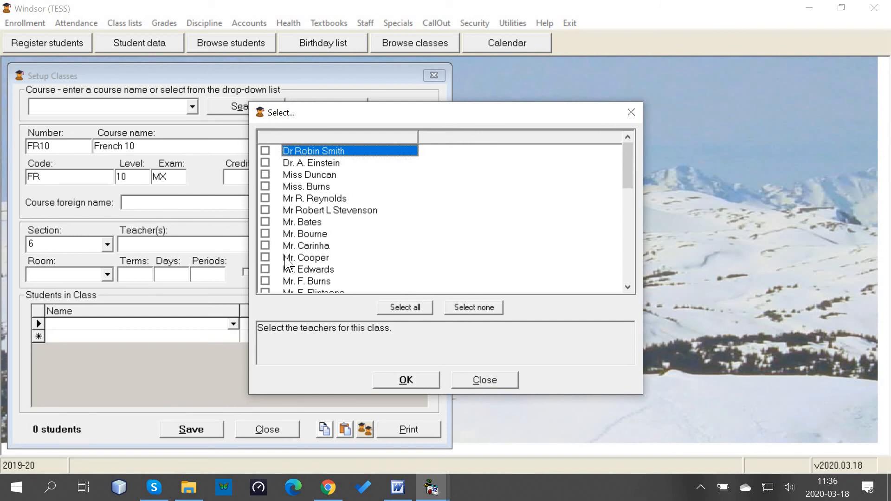
left_click(285, 246)
left_click(406, 381)
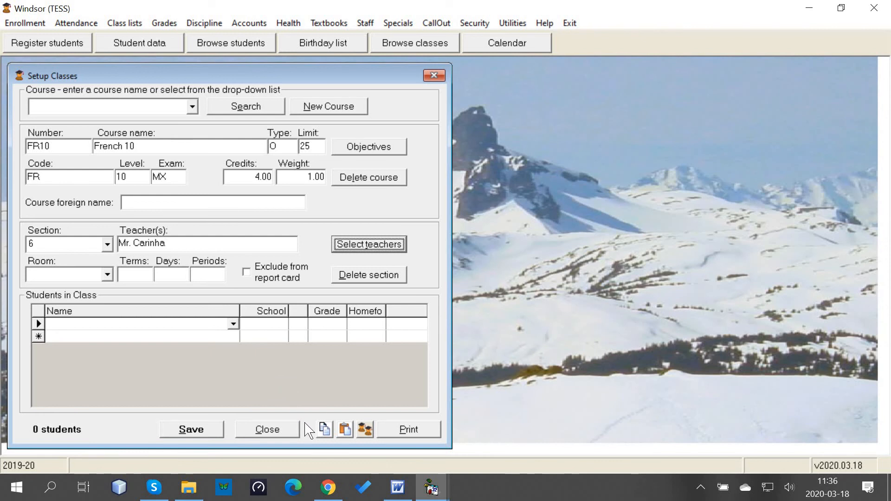
Step: Paste the copied Economics 10 students into section 6 of French 10 and assign room 103
left_click(346, 429)
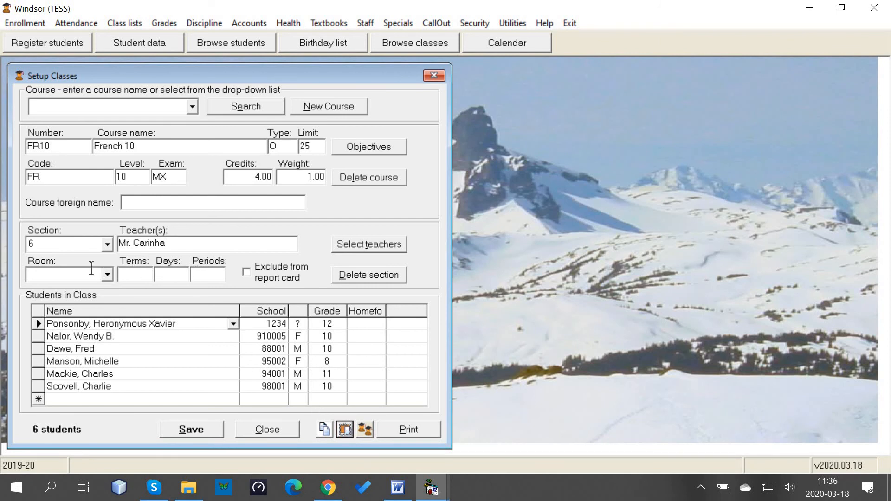
left_click(107, 275)
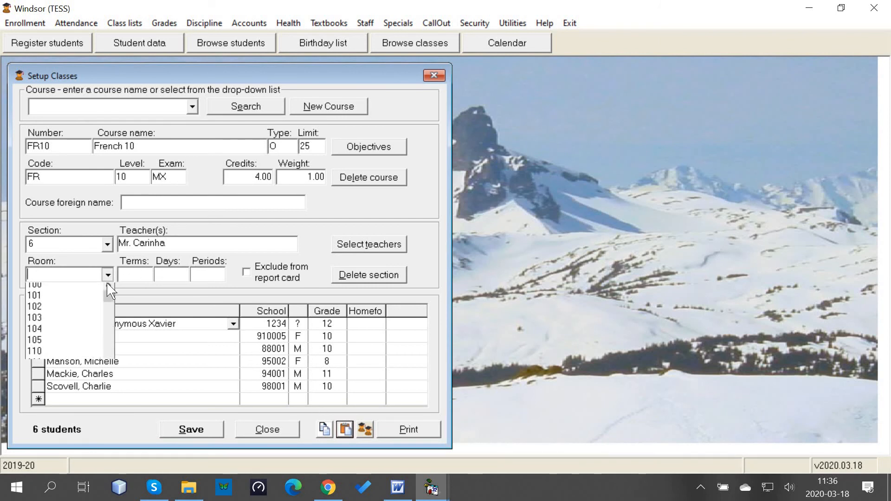
left_click(70, 318)
Step: Schedule the French 10 section for terms 12, day 1 and period F, and save the class
left_click(140, 278)
type("12")
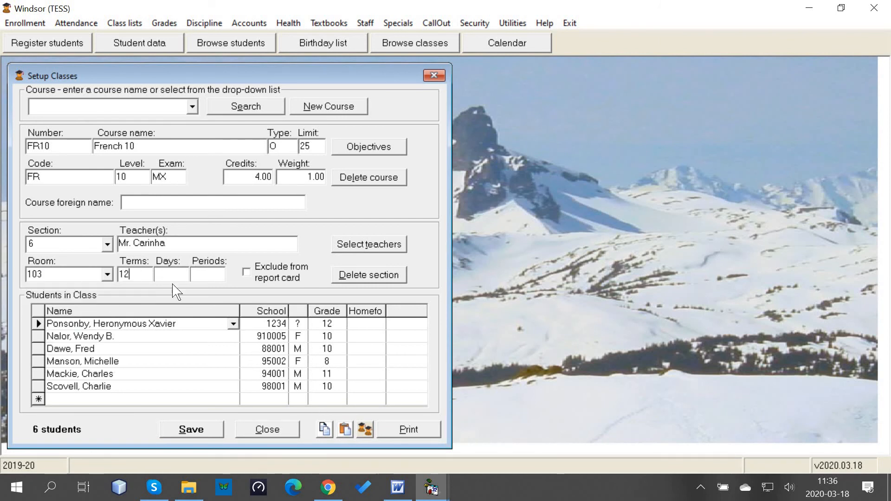
left_click(179, 277)
type("1")
left_click(213, 275)
type("F")
left_click(196, 427)
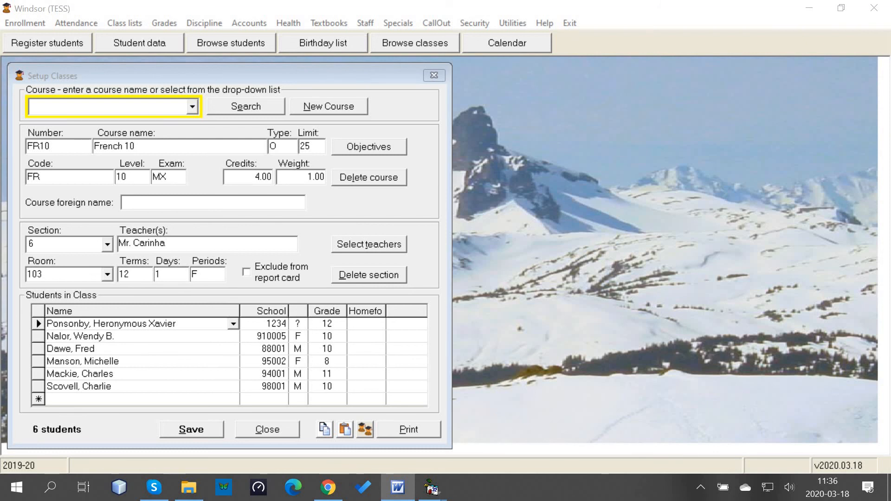
Step: Preview the printable class list for section 6 of French 10, and close the report
left_click(411, 430)
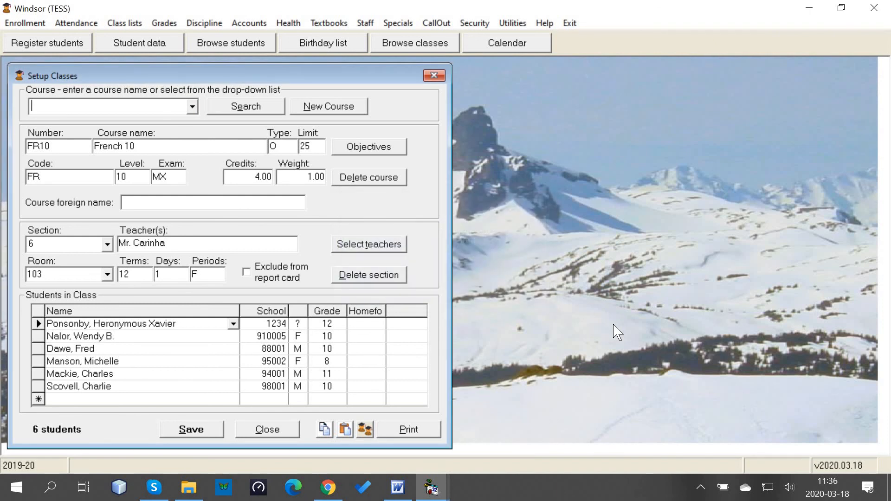
left_click(444, 410)
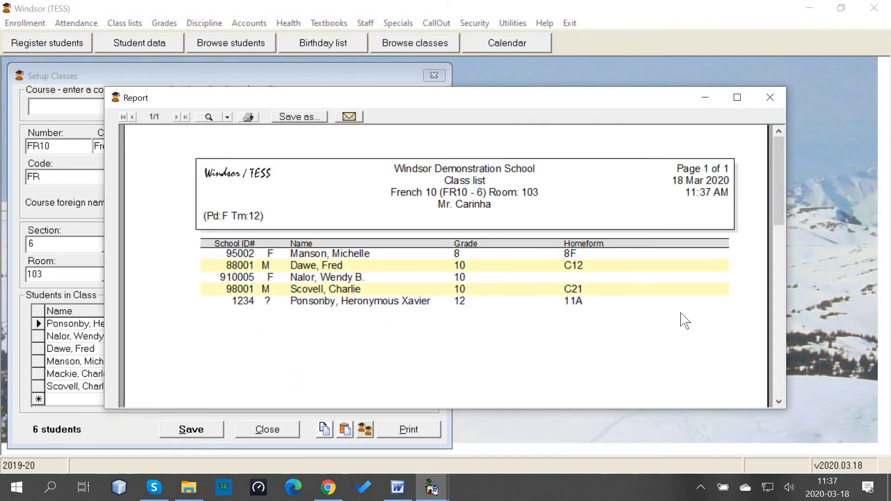
left_click(770, 97)
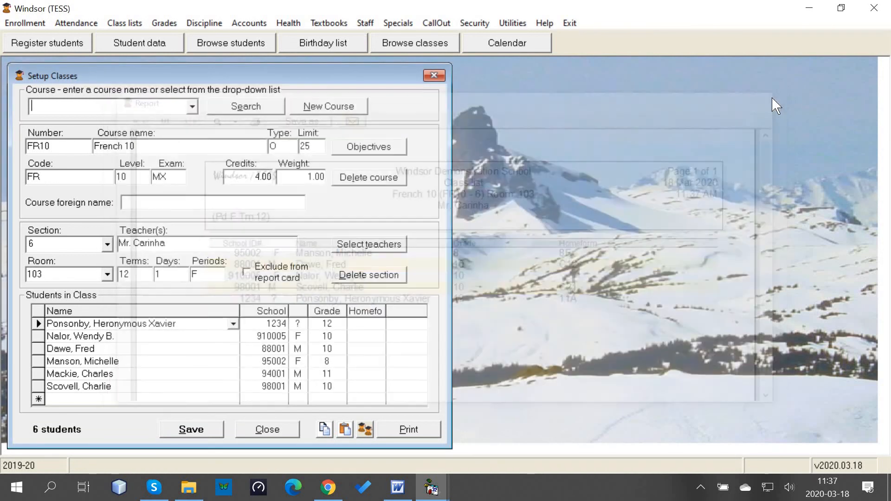
left_click(119, 23)
mouse_move(255, 70)
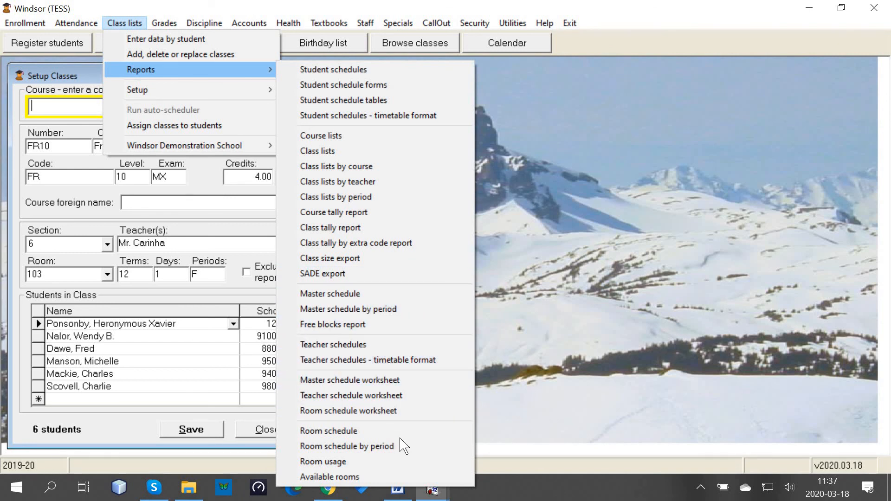
left_click(582, 255)
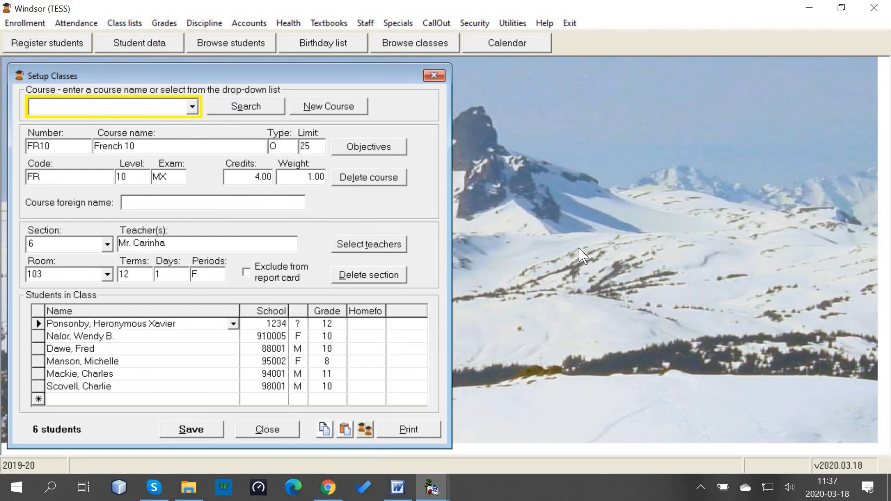